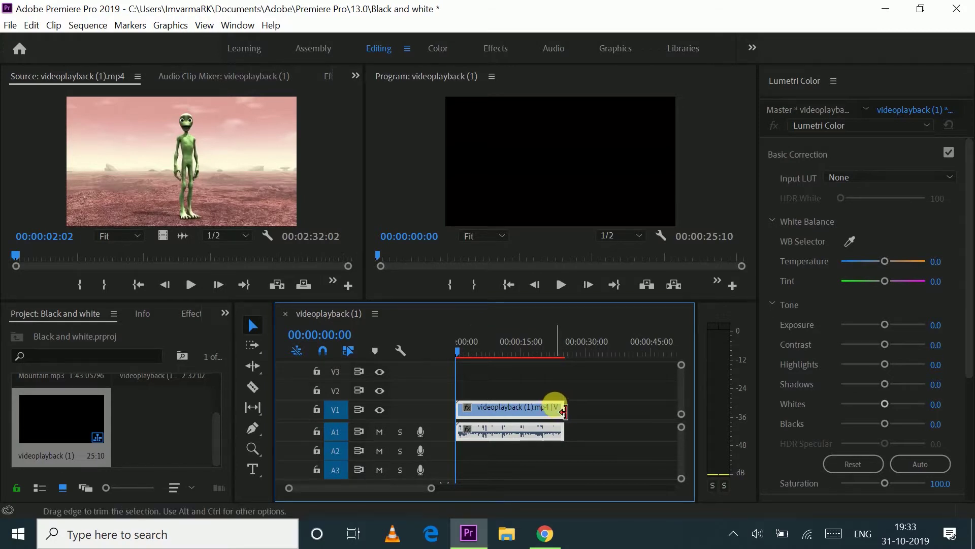
# Lock video track V1, delete the clip's audio from A1, and unlock V1 again.
pyautogui.click(317, 409)
pyautogui.press('Delete')
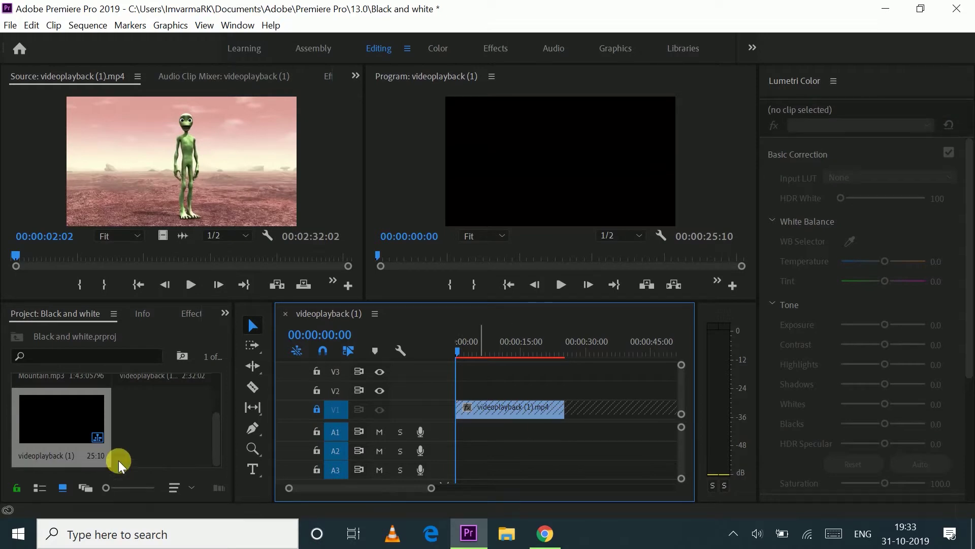
pyautogui.click(317, 410)
# Split the video clip on V1 at 00:00:12:08.
pyautogui.click(505, 410)
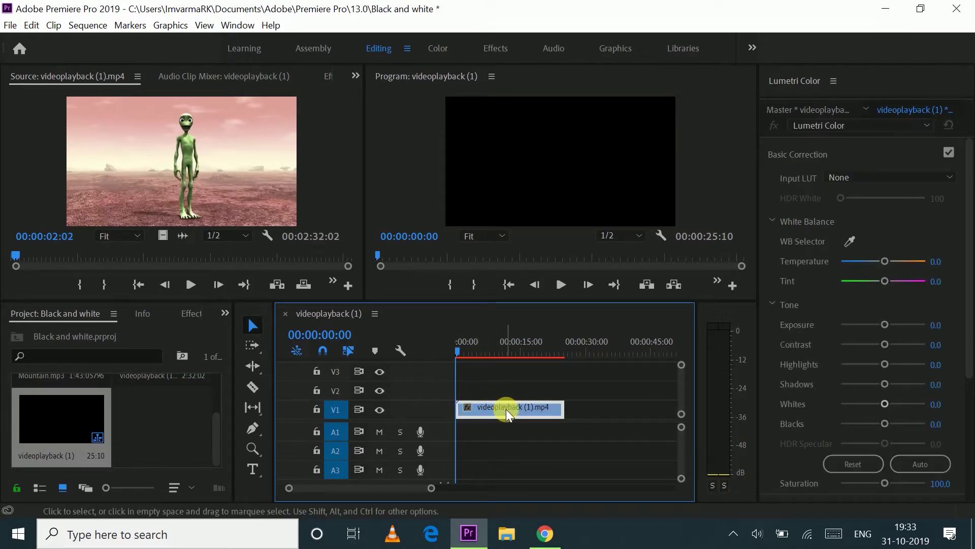
pyautogui.moveTo(457, 349); pyautogui.dragTo(510, 358)
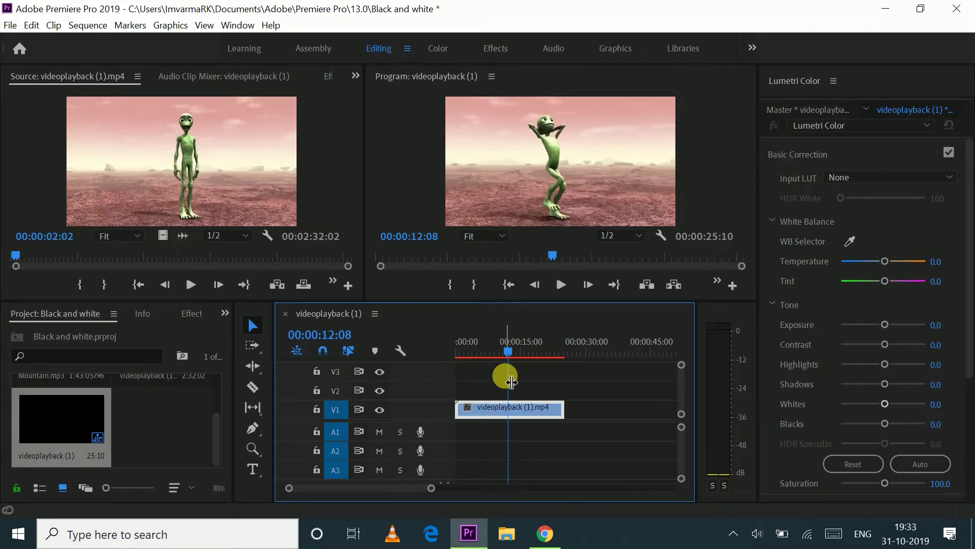
pyautogui.hotkey('ctrl', 'k')
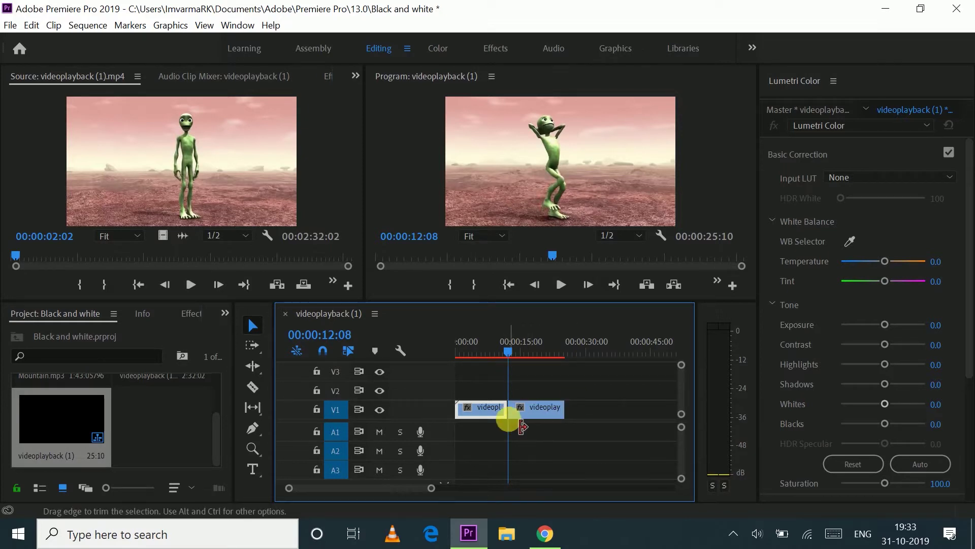
# Place the second half of the split clip on V2 at the sequence start and trim its end to match the V1 clip.
pyautogui.moveTo(510, 347)
pyautogui.mouseDown()
pyautogui.moveTo(480, 357)
pyautogui.moveTo(510, 356)
pyautogui.mouseUp()
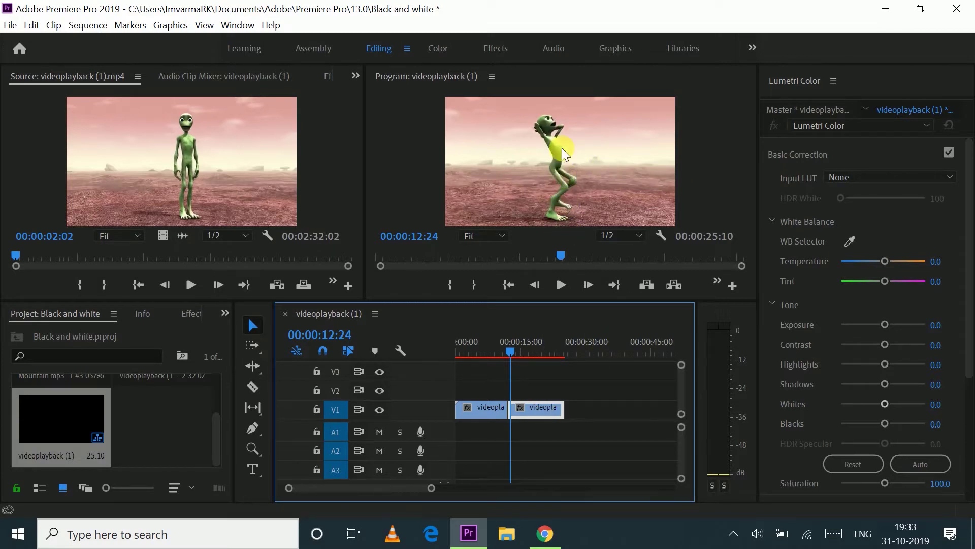
pyautogui.moveTo(536, 412); pyautogui.dragTo(481, 388)
pyautogui.moveTo(432, 487); pyautogui.dragTo(395, 488)
pyautogui.moveTo(569, 388); pyautogui.dragTo(561, 388)
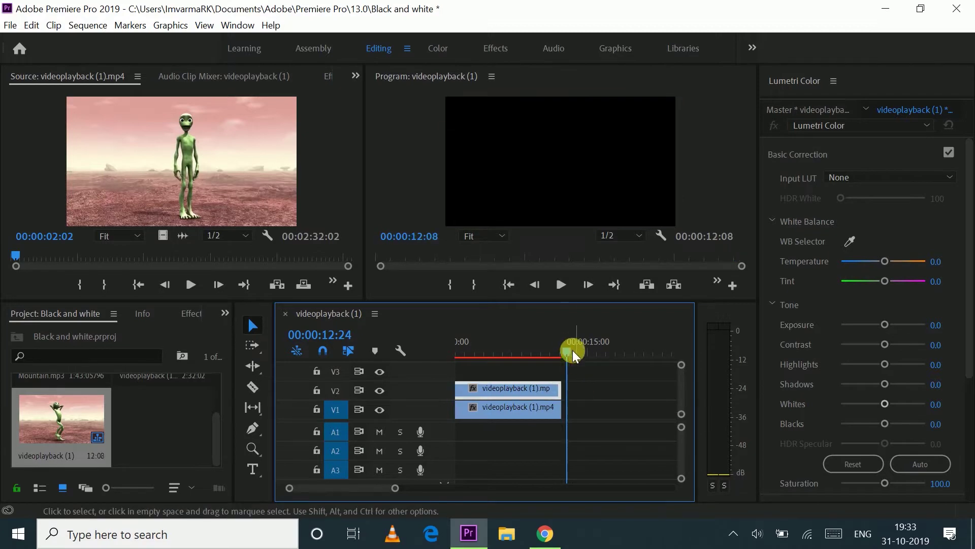
# Play the stacked clips from the start of the sequence.
pyautogui.moveTo(567, 349); pyautogui.dragTo(450, 371)
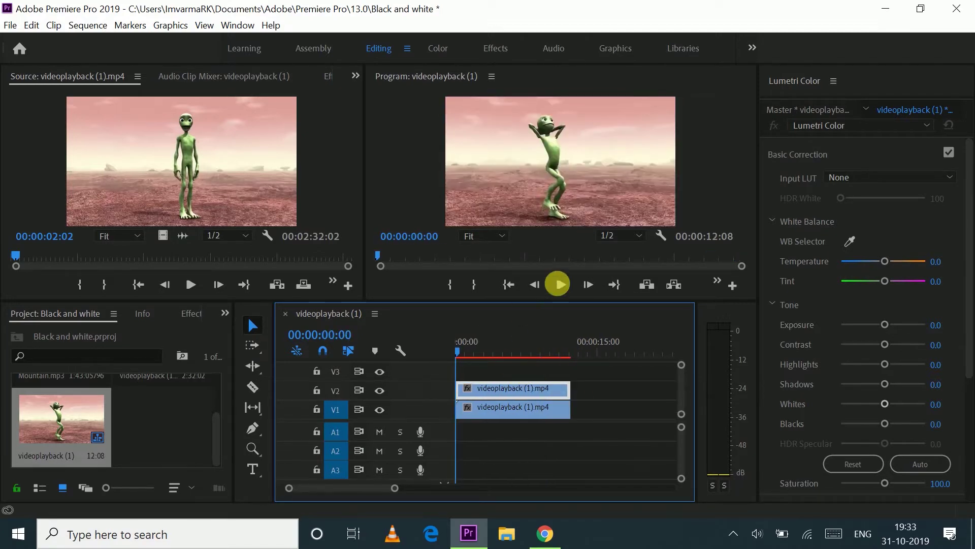
pyautogui.click(561, 285)
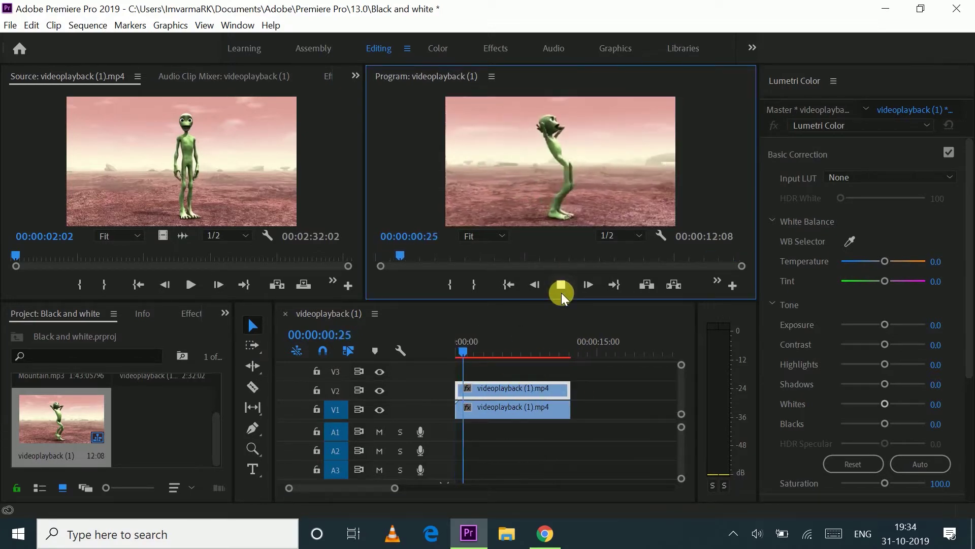
pyautogui.click(562, 283)
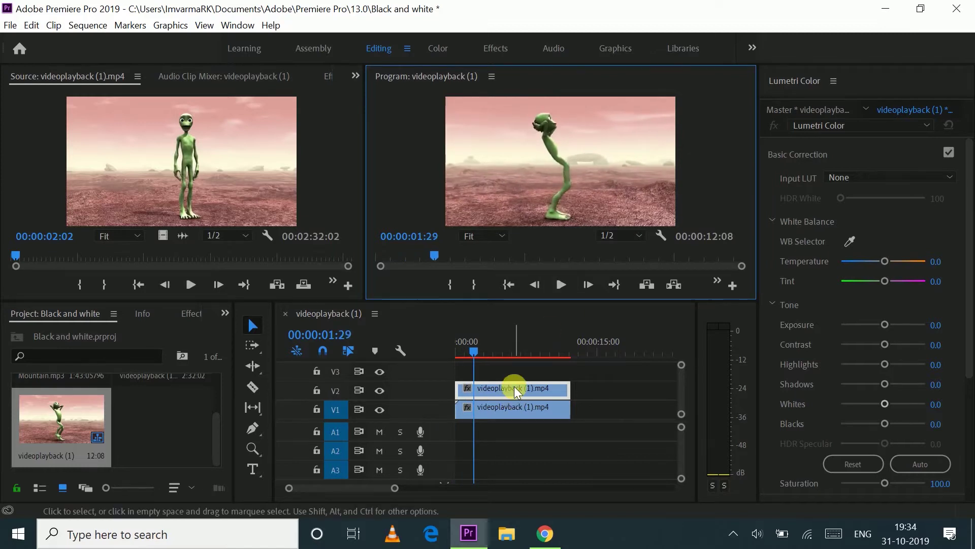
# Try shifting the V2 clip sideways by setting its horizontal Position to 631.0 in its Motion settings.
pyautogui.click(521, 392)
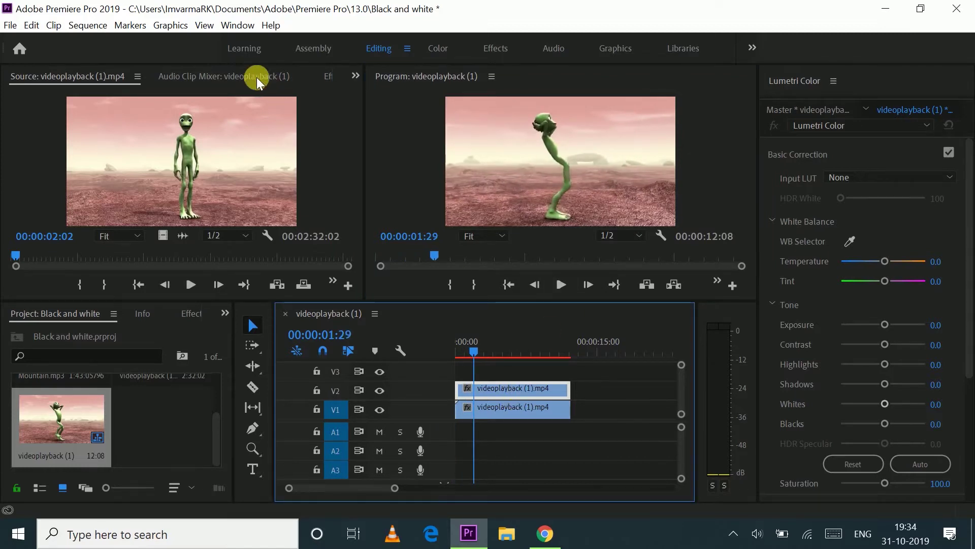
pyautogui.click(325, 75)
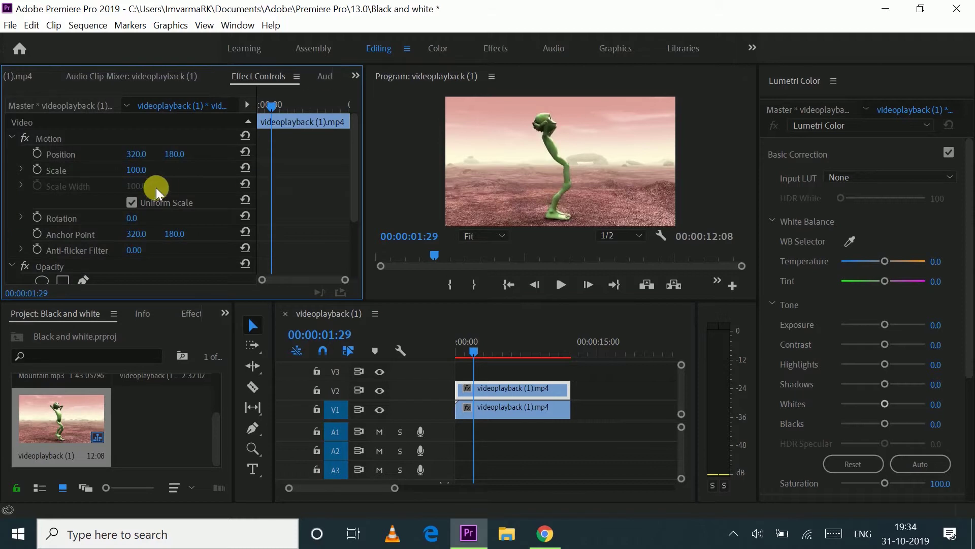
pyautogui.scroll(-3, 152, 178)
pyautogui.scroll(4, 148, 169)
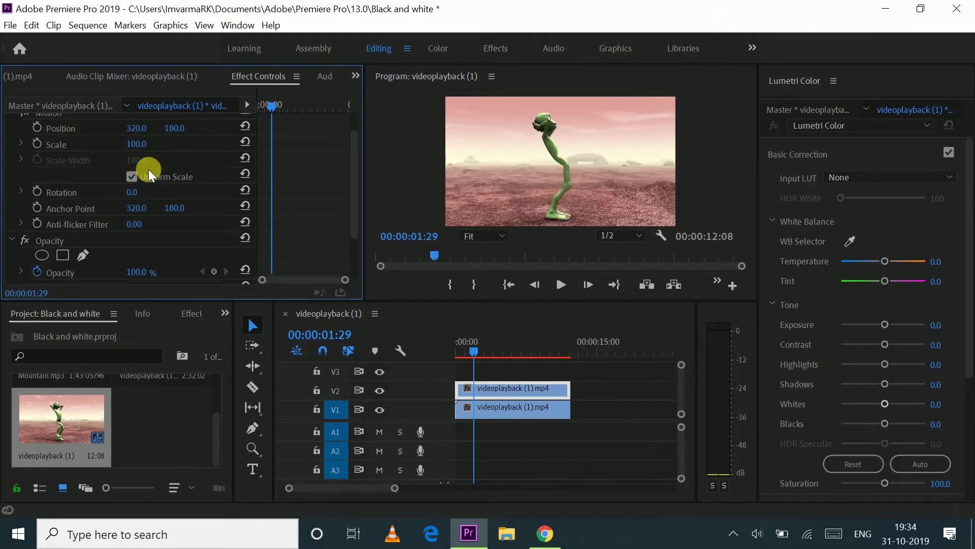
pyautogui.moveTo(136, 160)
pyautogui.mouseDown()
pyautogui.moveTo(302, 161)
pyautogui.moveTo(148, 152)
pyautogui.mouseUp()
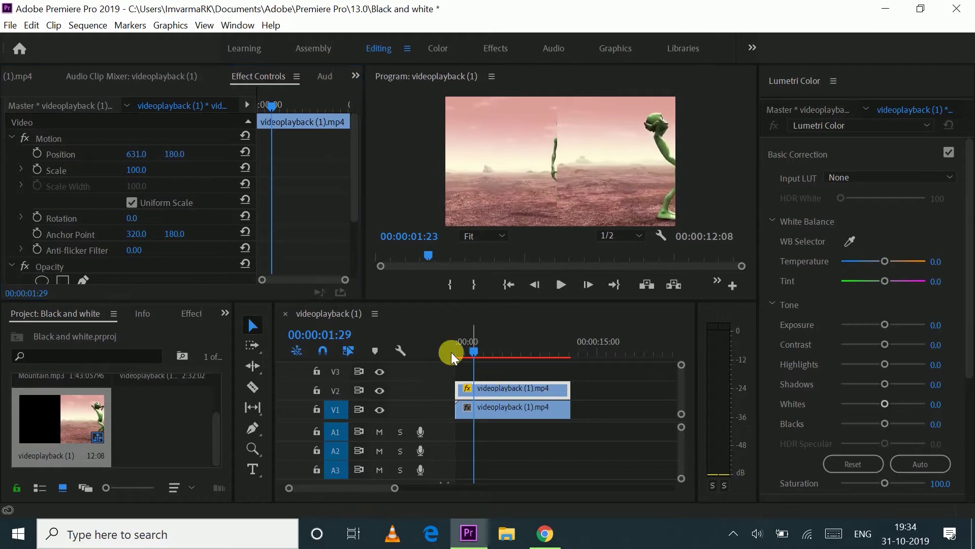
# Preview the shifted V2 clip from the start of the sequence, and undo its last position change.
pyautogui.moveTo(471, 349); pyautogui.dragTo(458, 350)
pyautogui.click(563, 283)
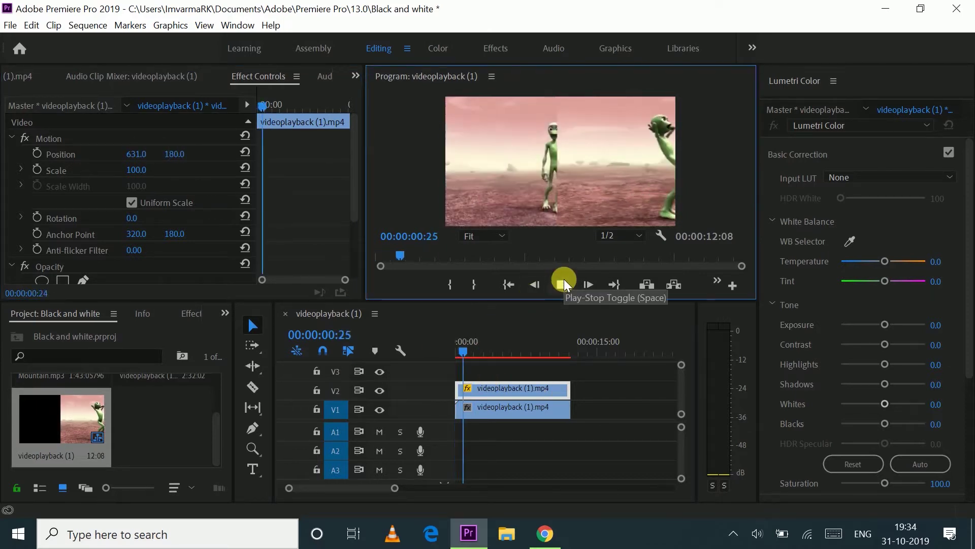
pyautogui.click(561, 282)
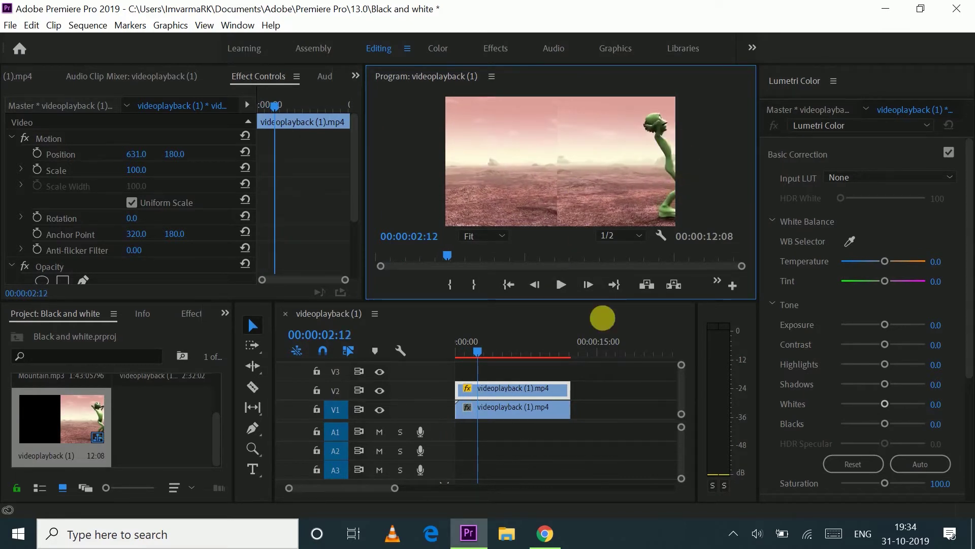
pyautogui.click(562, 285)
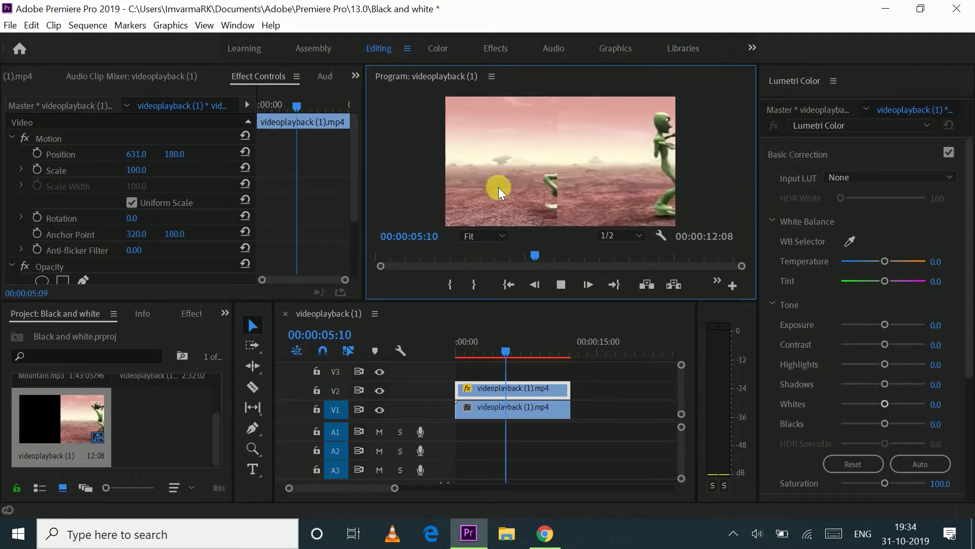
pyautogui.click(562, 284)
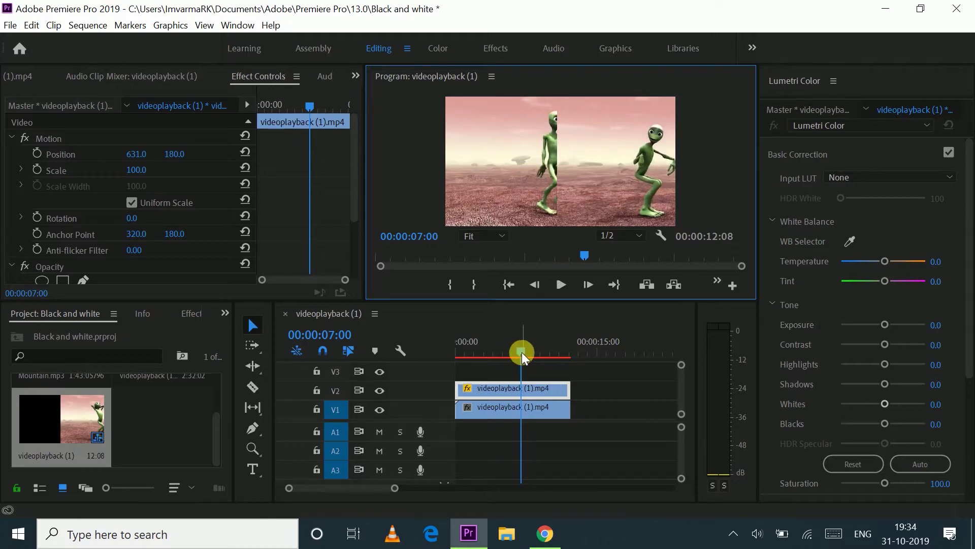
pyautogui.hotkey('ctrl', 'z')
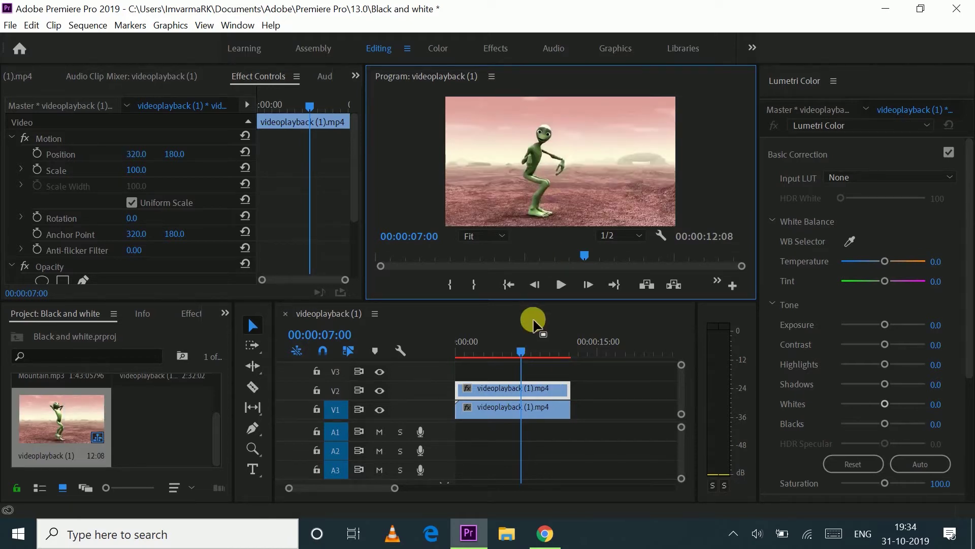
# Return the playhead to the sequence start, find the Crop effect, and apply it to both the V2 and V1 clips.
pyautogui.moveTo(523, 350); pyautogui.dragTo(410, 370)
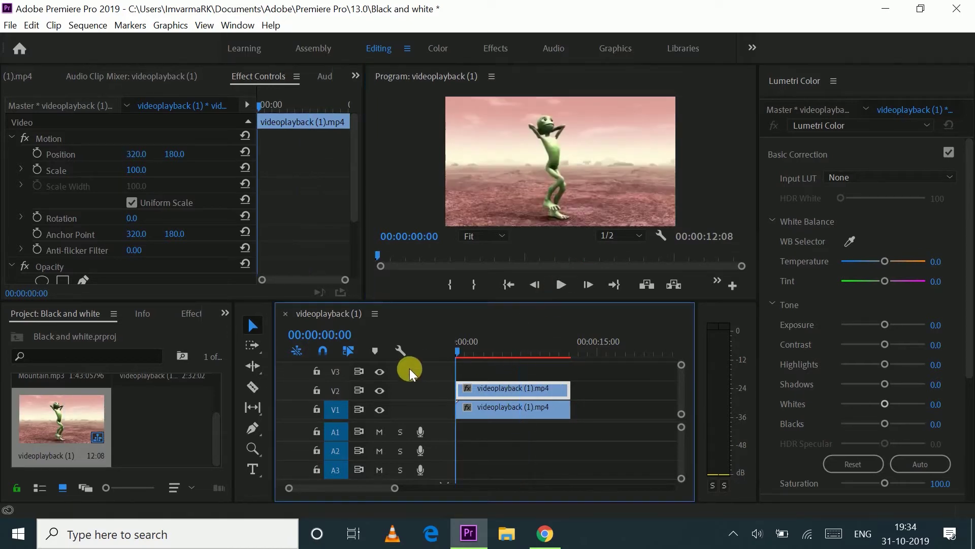
pyautogui.click(192, 313)
pyautogui.click(113, 338)
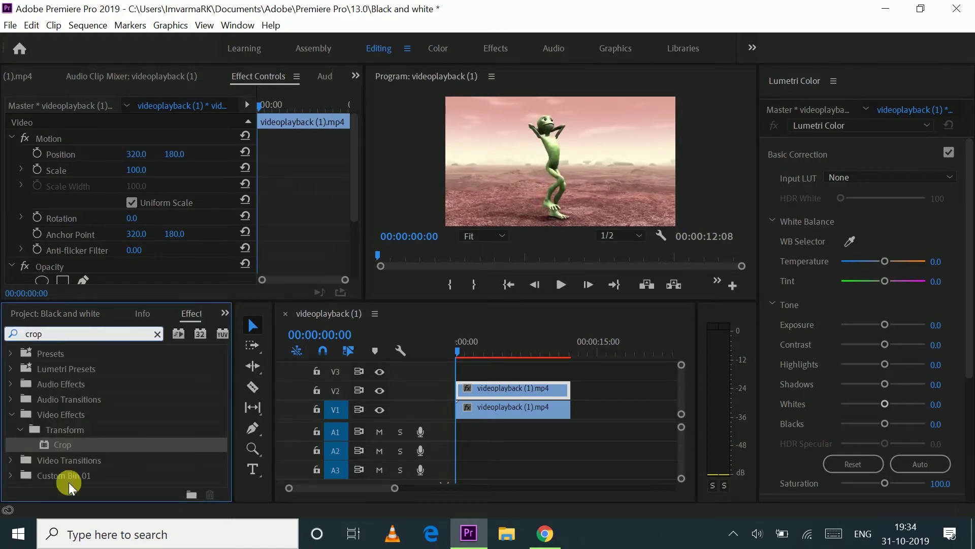
pyautogui.moveTo(65, 445); pyautogui.dragTo(496, 407)
pyautogui.moveTo(69, 452); pyautogui.dragTo(499, 416)
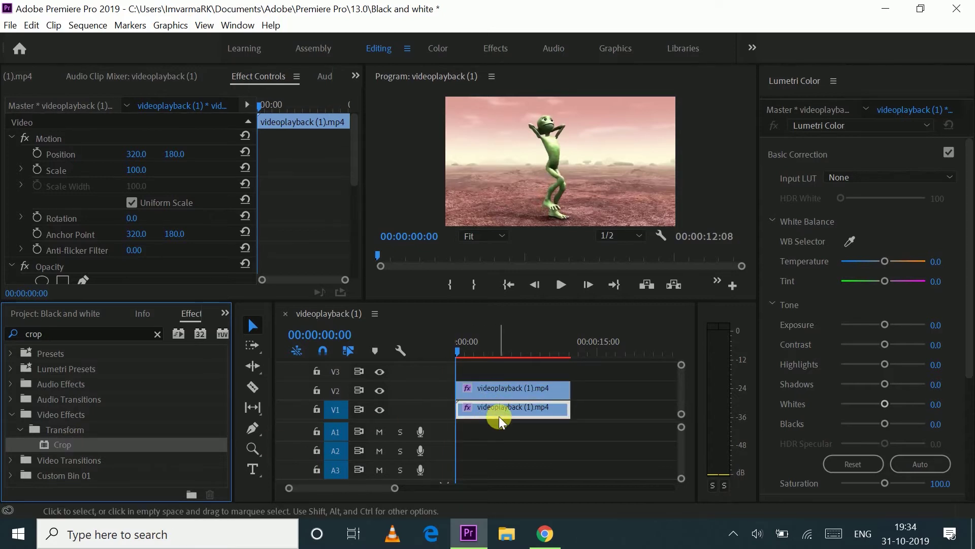
# With the playhead at 00:00:04:25, set the V2 clip's left crop to 20%.
pyautogui.click(561, 285)
pyautogui.click(468, 351)
pyautogui.moveTo(491, 351); pyautogui.dragTo(502, 353)
pyautogui.click(520, 388)
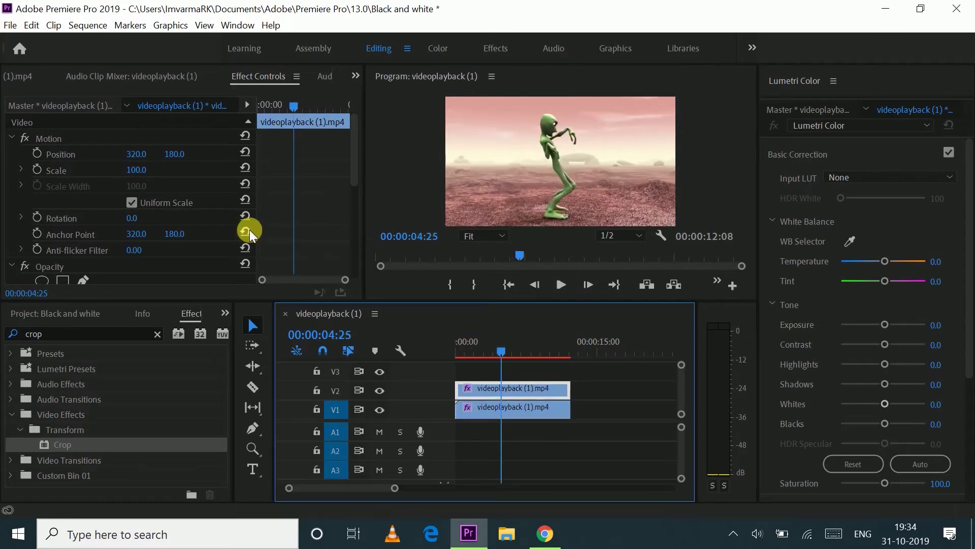
pyautogui.scroll(-5, 111, 197)
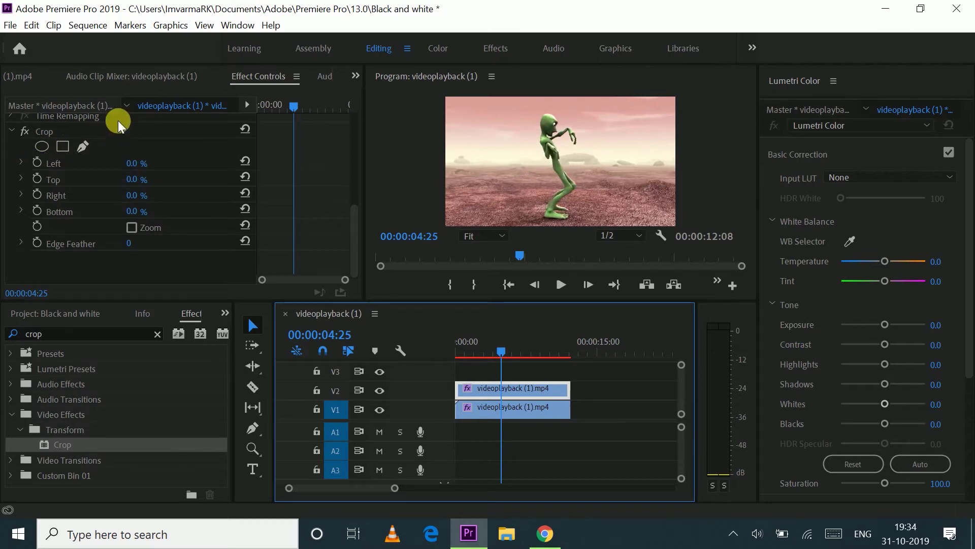
pyautogui.scroll(1, 54, 180)
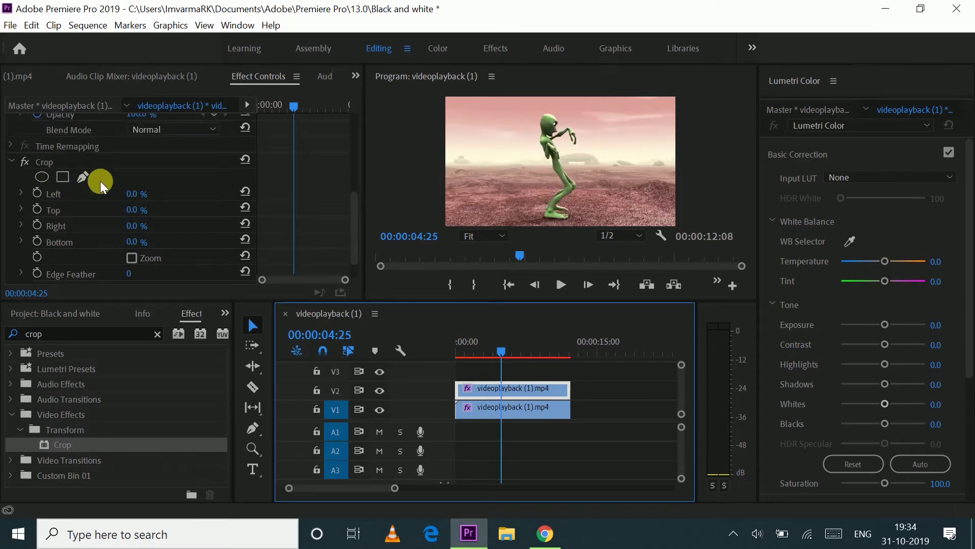
pyautogui.click(133, 193)
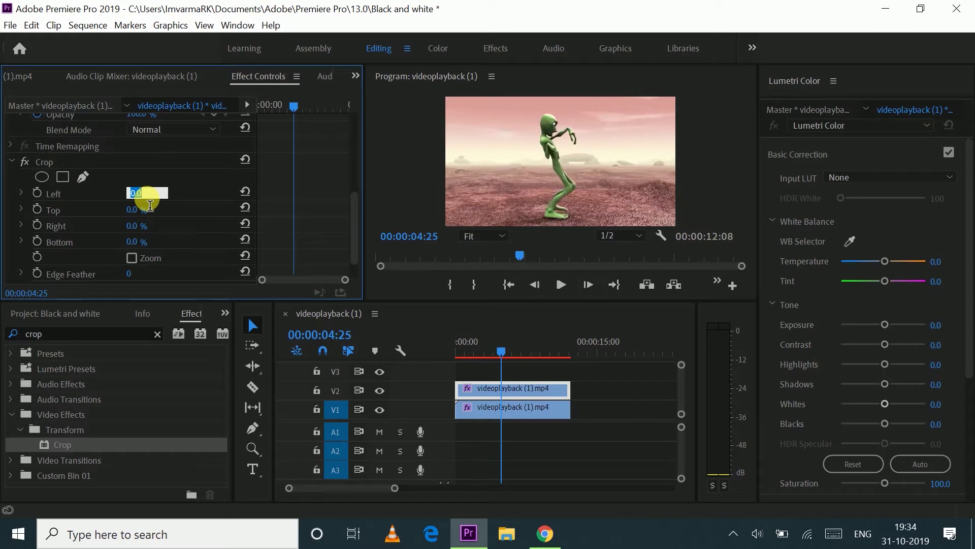
pyautogui.write('20')
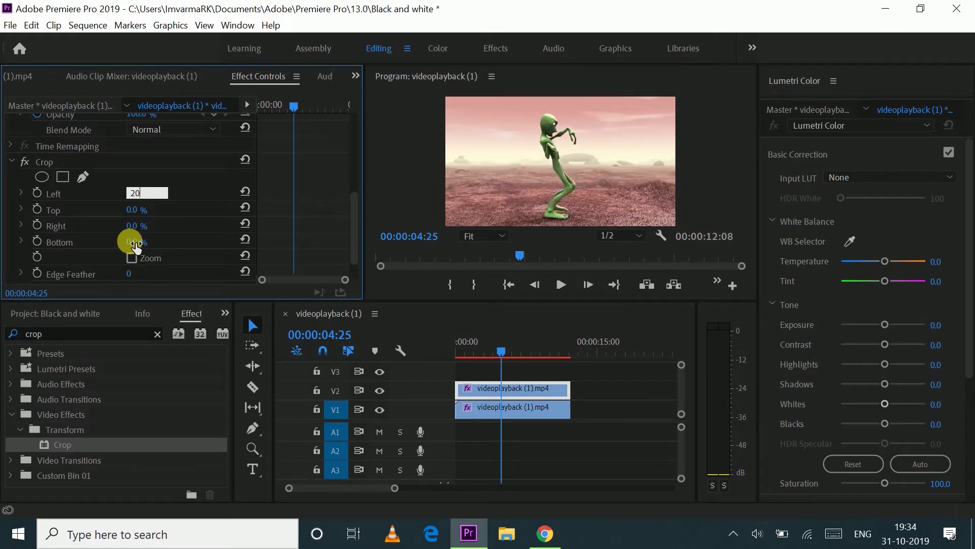
pyautogui.click(135, 243)
# Set the V2 clip's right crop to 20% and deselect the clip.
pyautogui.moveTo(142, 226); pyautogui.dragTo(154, 235)
pyautogui.click(150, 226)
pyautogui.write('20')
pyautogui.press('Return')
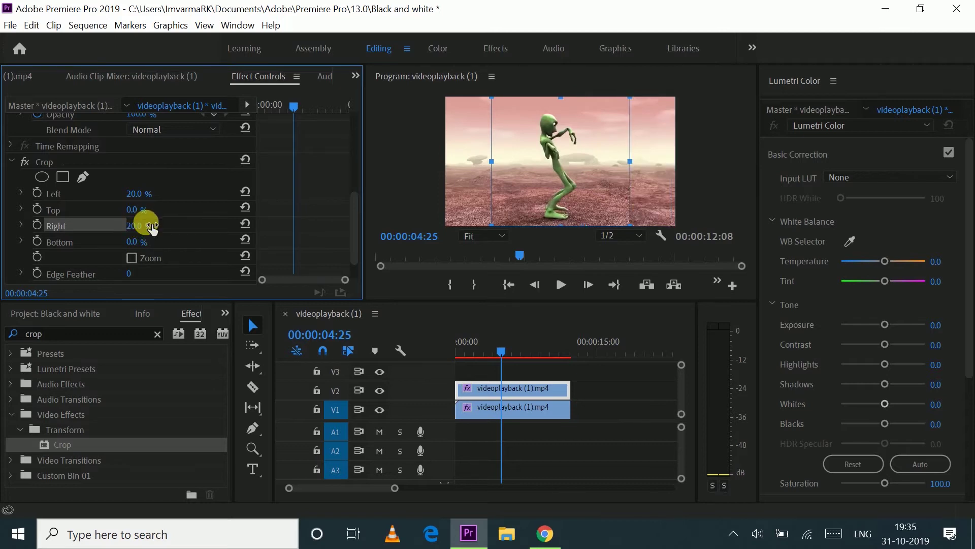
pyautogui.click(697, 78)
pyautogui.click(593, 382)
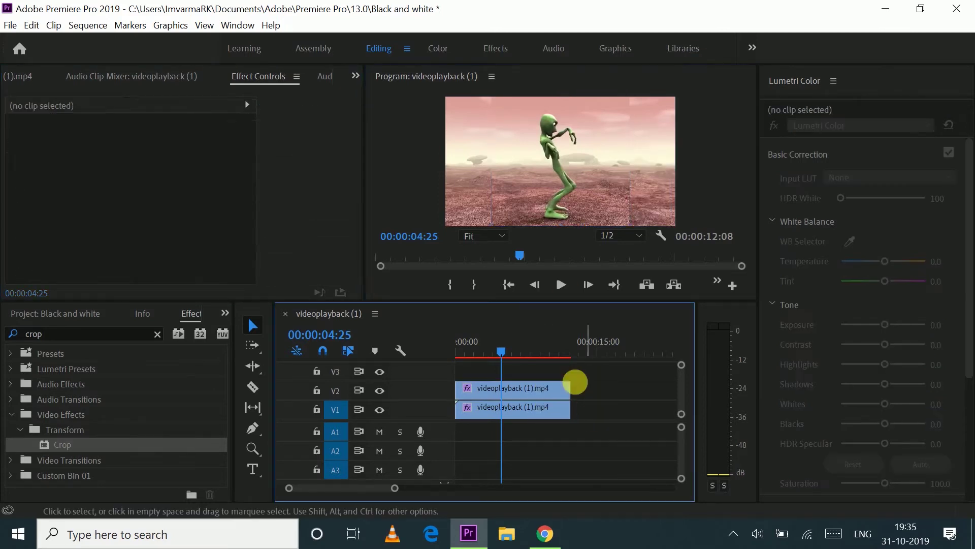
# At 00:00:04:06, nudge the V1 clip's horizontal Position and set the V2 clip's horizontal Position to 481.0.
pyautogui.moveTo(532, 344); pyautogui.dragTo(495, 352)
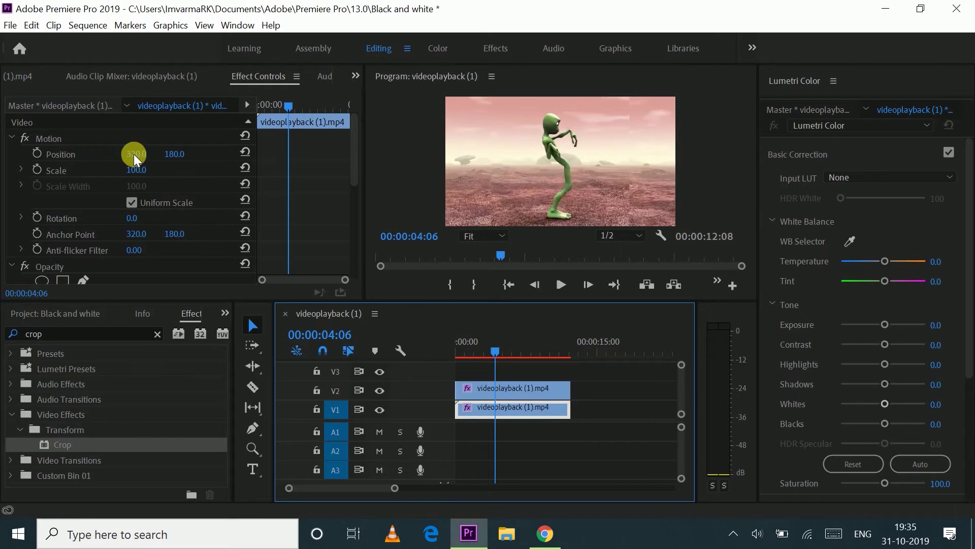
pyautogui.moveTo(138, 158)
pyautogui.mouseDown()
pyautogui.moveTo(204, 158)
pyautogui.moveTo(139, 160)
pyautogui.moveTo(147, 160)
pyautogui.mouseUp()
pyautogui.click(518, 386)
pyautogui.click(135, 182)
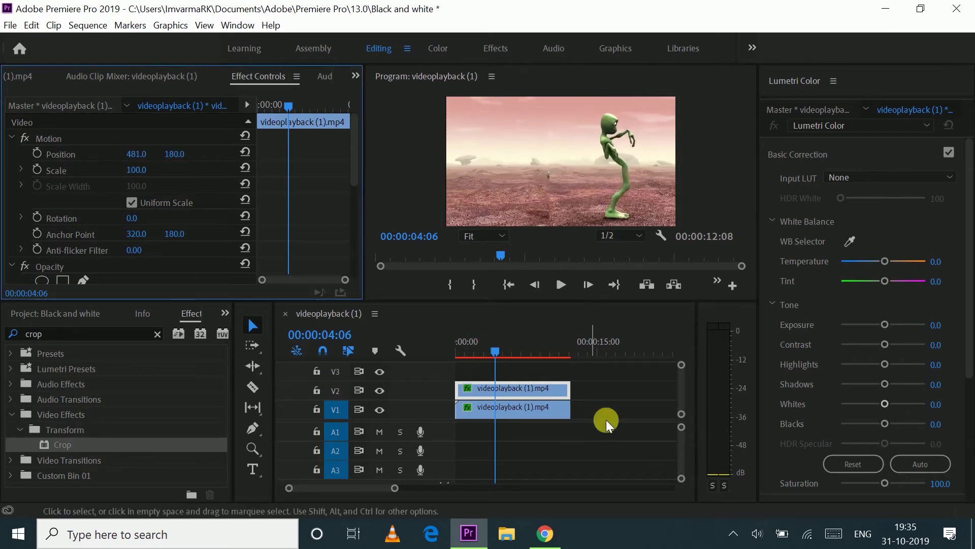
# Set the V1 clip's left crop to 20%.
pyautogui.click(520, 409)
pyautogui.scroll(-5, 117, 188)
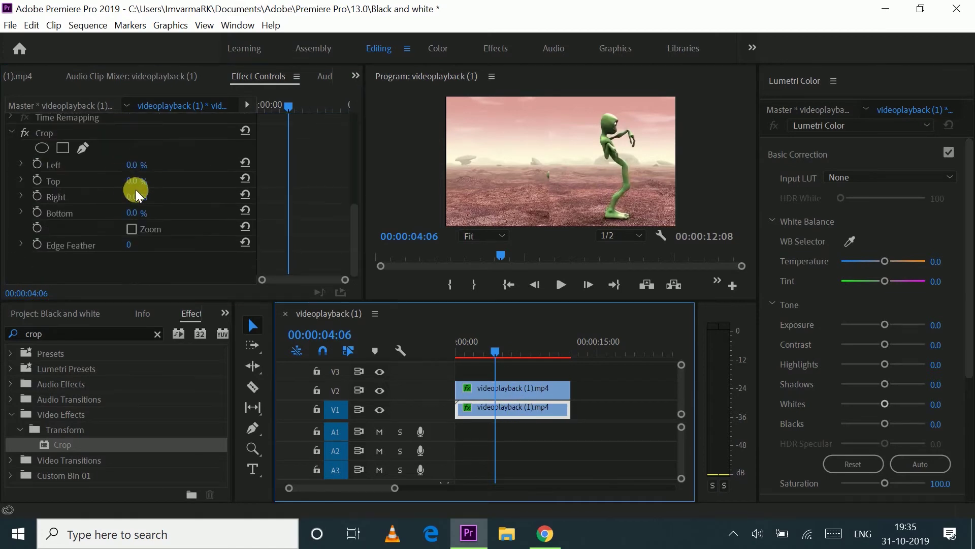
pyautogui.click(132, 165)
pyautogui.write('2')
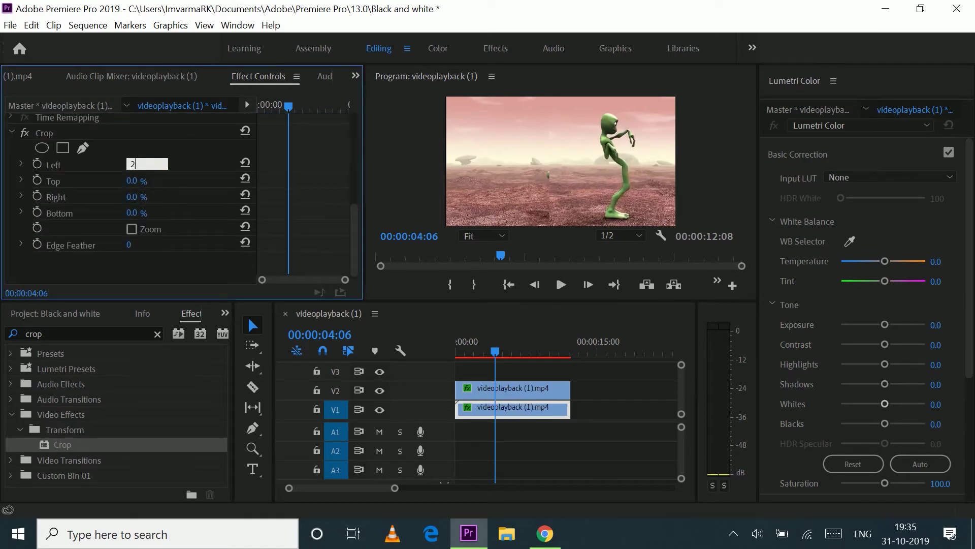
pyautogui.write('0')
pyautogui.press('Return')
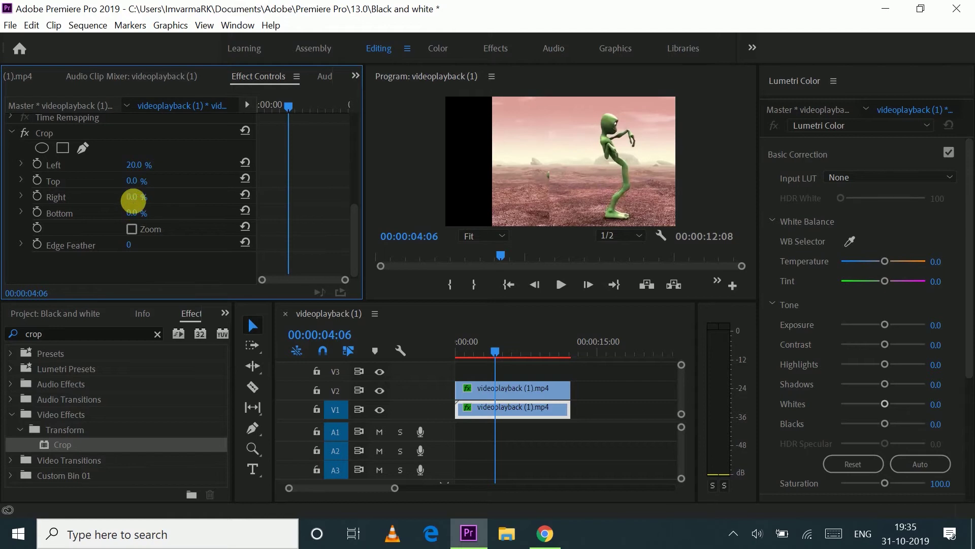
# Set the V1 clip's right crop to 20% and move the clip to a horizontal Position of 191.0.
pyautogui.click(134, 201)
pyautogui.write('2')
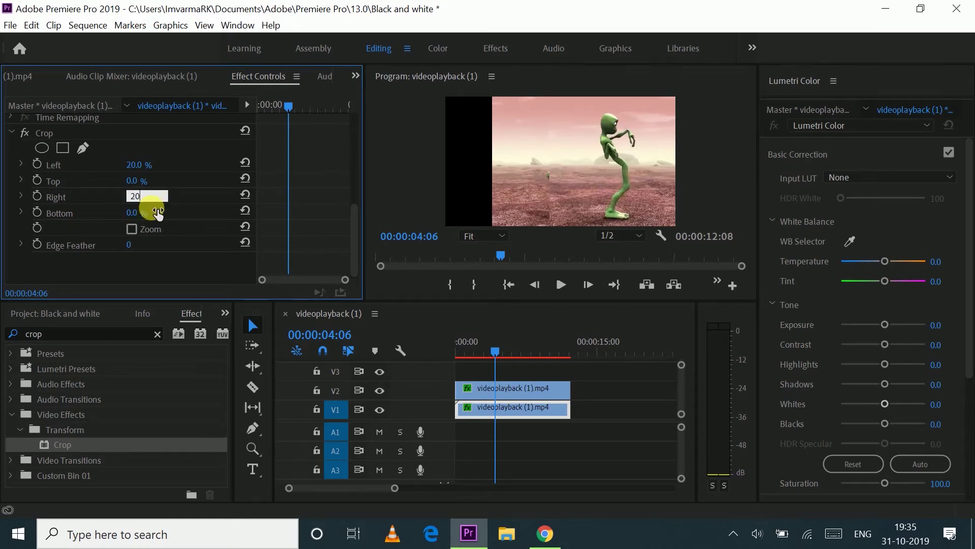
pyautogui.write('0')
pyautogui.press('Return')
pyautogui.scroll(8, 214, 224)
pyautogui.moveTo(148, 154); pyautogui.dragTo(81, 155)
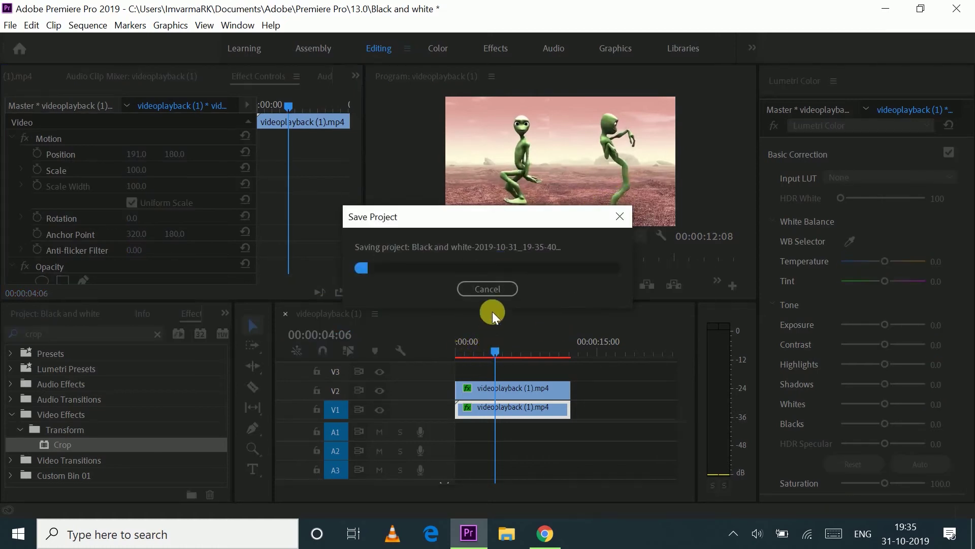
# Play the sequence from 00:00:00:00 to about 00:00:06:05 to review the two side-by-side aliens.
pyautogui.moveTo(487, 352); pyautogui.dragTo(453, 351)
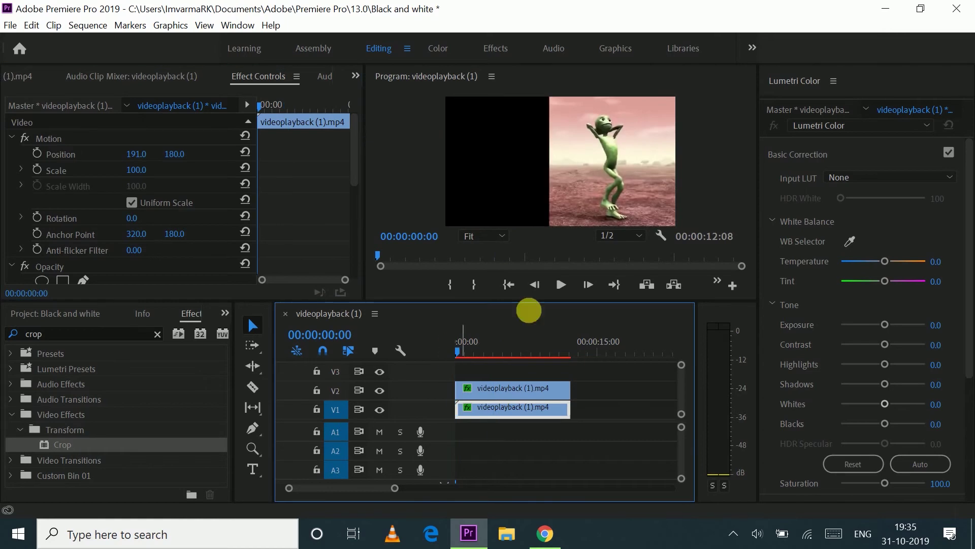
pyautogui.click(558, 283)
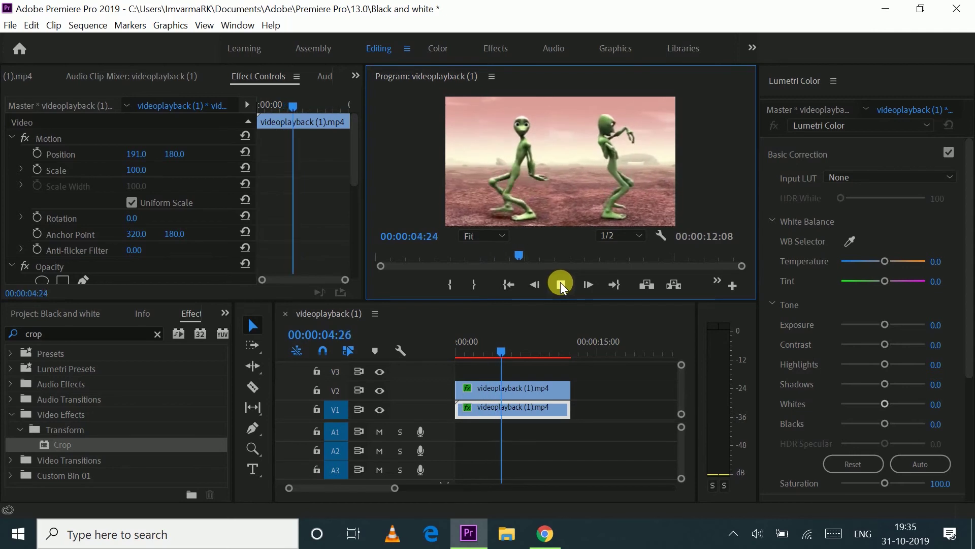
pyautogui.click(561, 282)
# Set the V2 clip's horizontal Position to 520.0 to shift its alien farther from the other one.
pyautogui.click(134, 155)
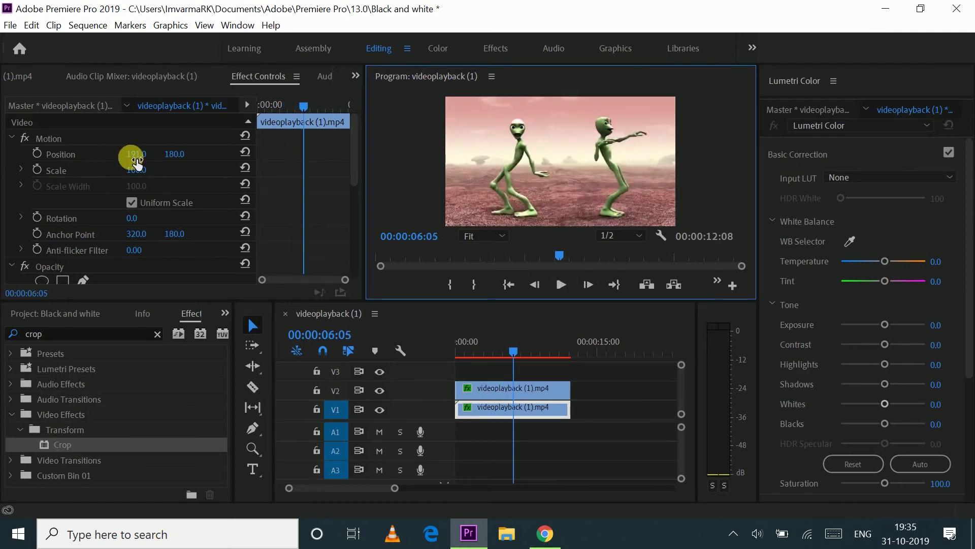
pyautogui.click(546, 405)
pyautogui.click(133, 155)
pyautogui.moveTo(133, 155); pyautogui.dragTo(140, 155)
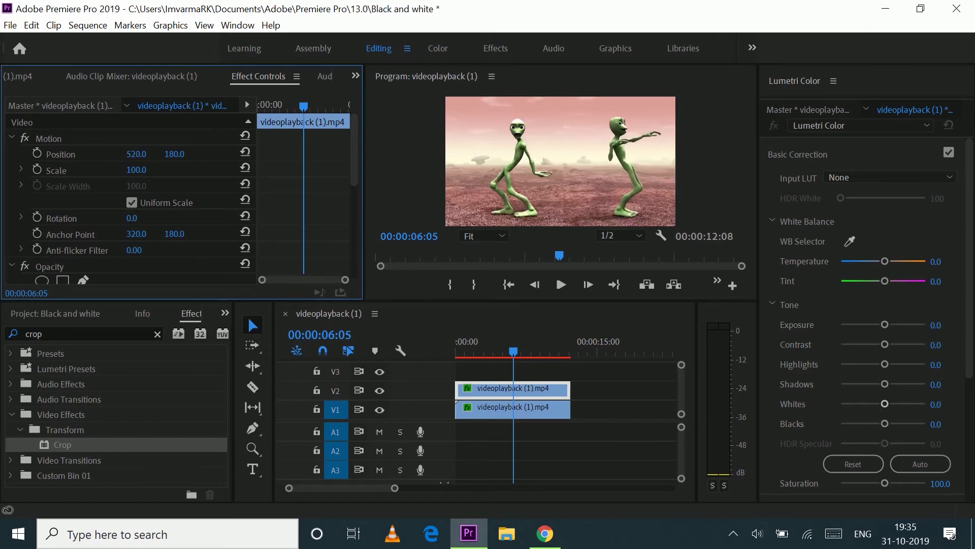
# Play the sequence again from the start to check the repositioned clone, and park the playhead at 00:00:06:16.
pyautogui.moveTo(513, 355); pyautogui.dragTo(440, 354)
pyautogui.click(559, 284)
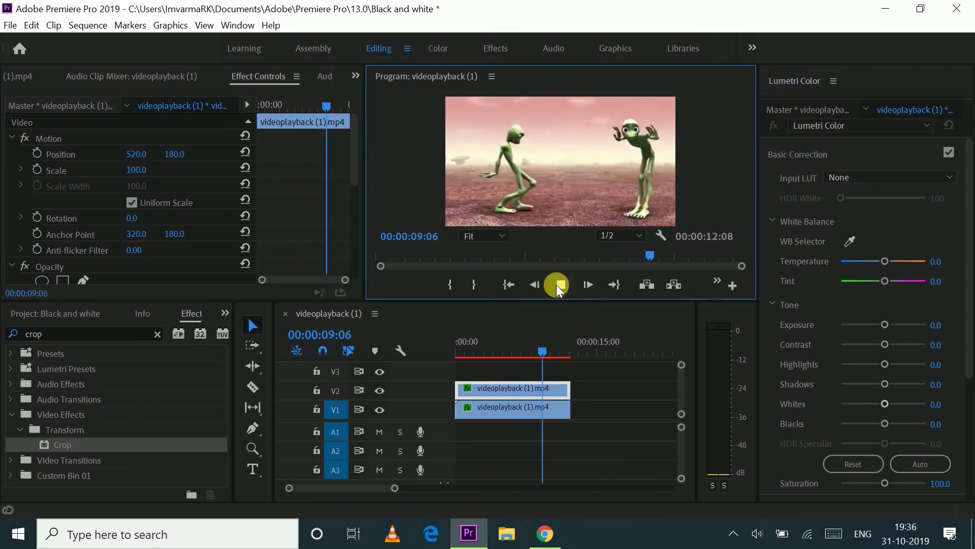
pyautogui.click(556, 284)
pyautogui.click(559, 349)
pyautogui.click(517, 352)
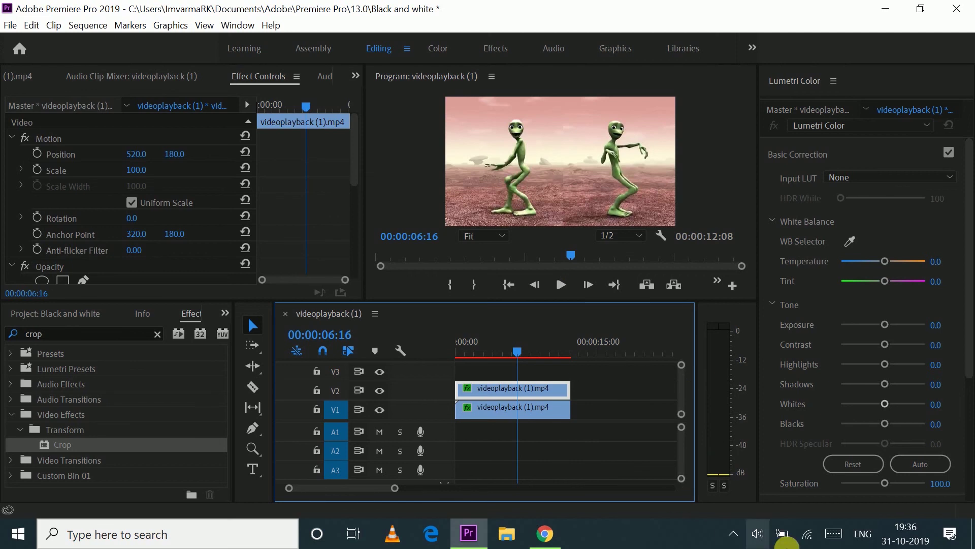
pyautogui.click(734, 534)
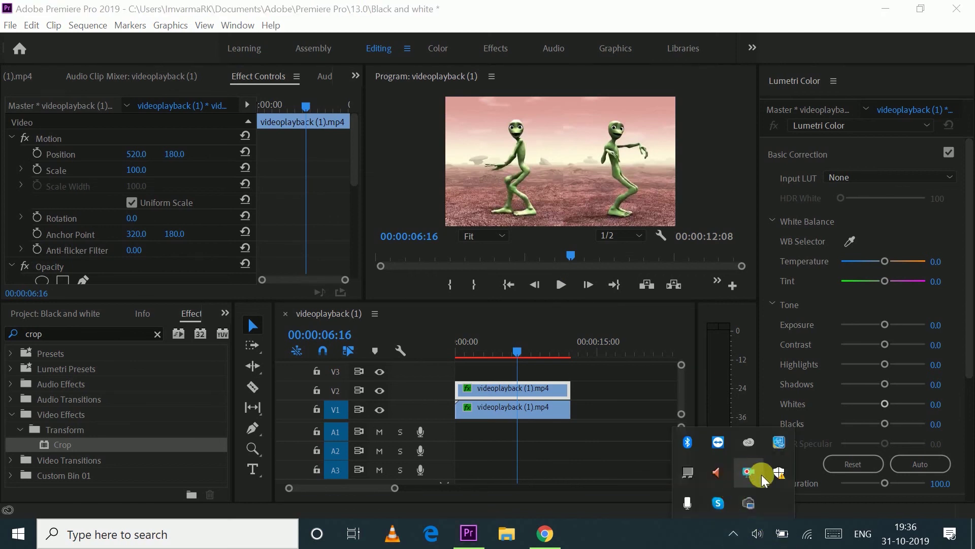